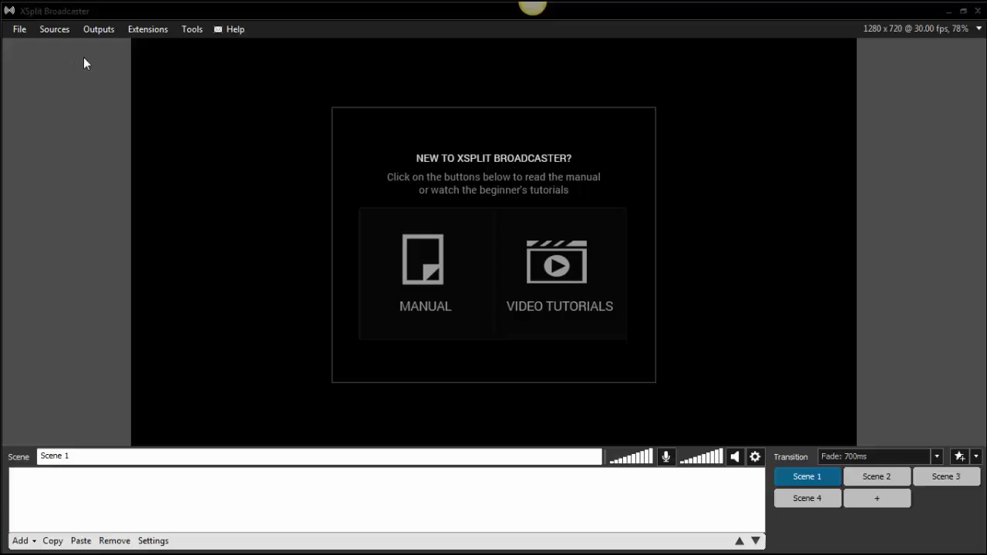
Review the available source types and browse the source plugins in the Plugin Store
click(19, 31)
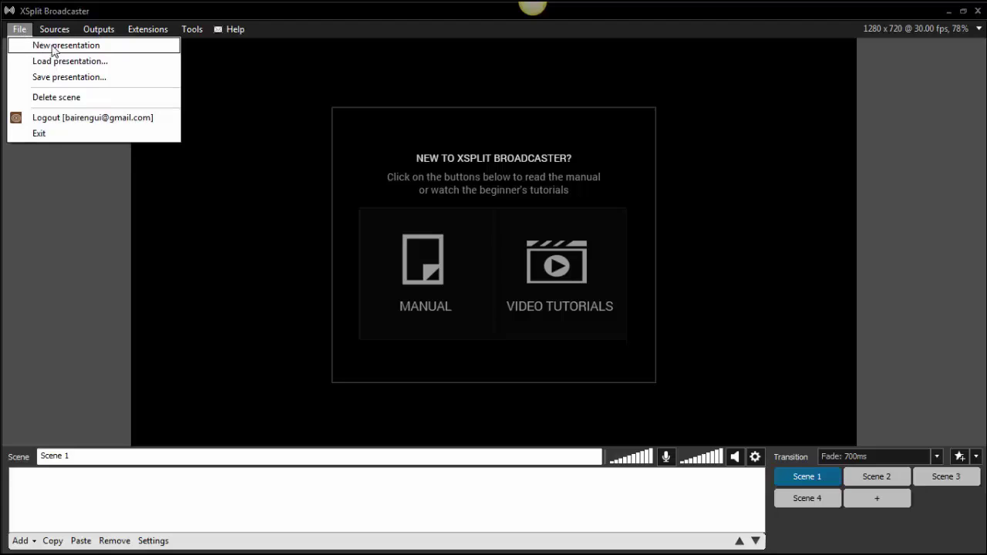
click(50, 29)
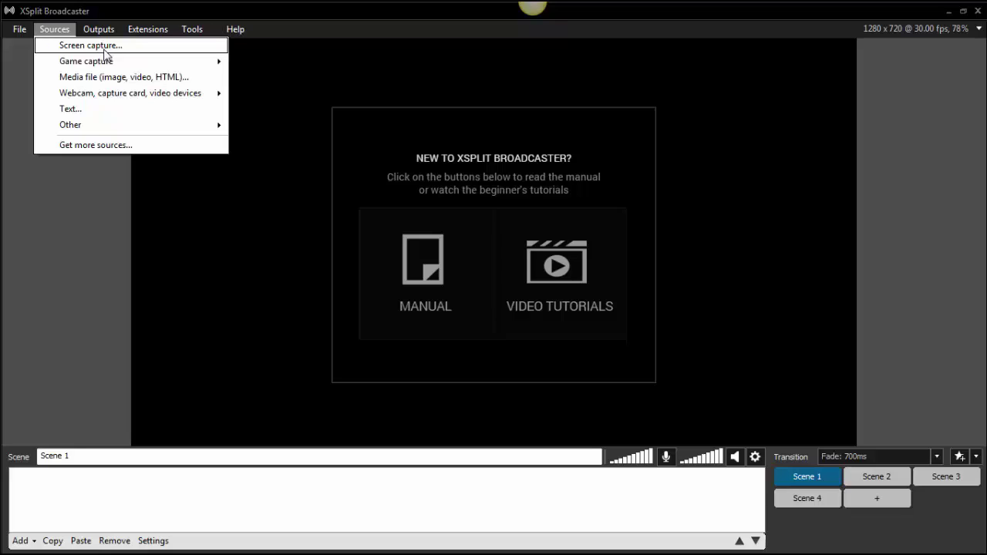
mouse_move(100, 61)
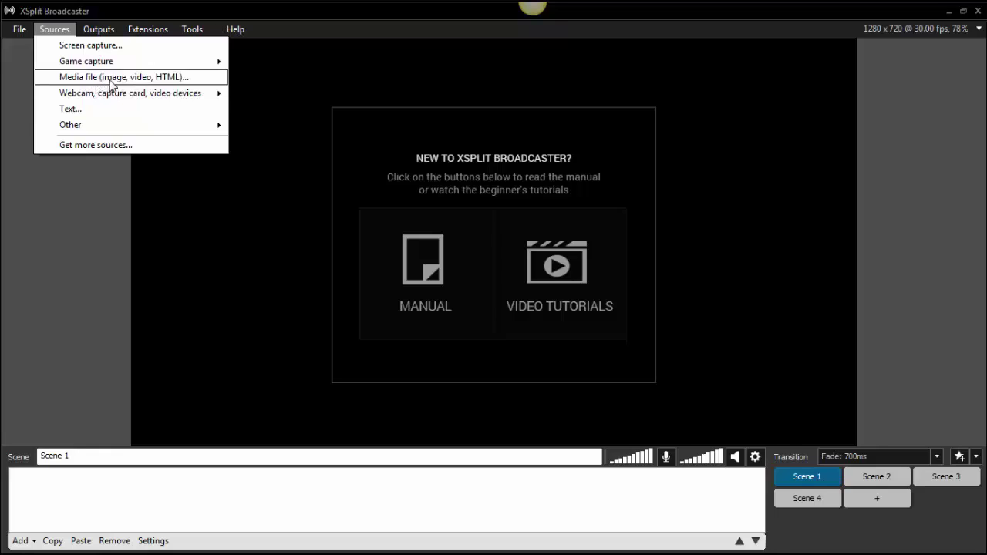
mouse_move(131, 97)
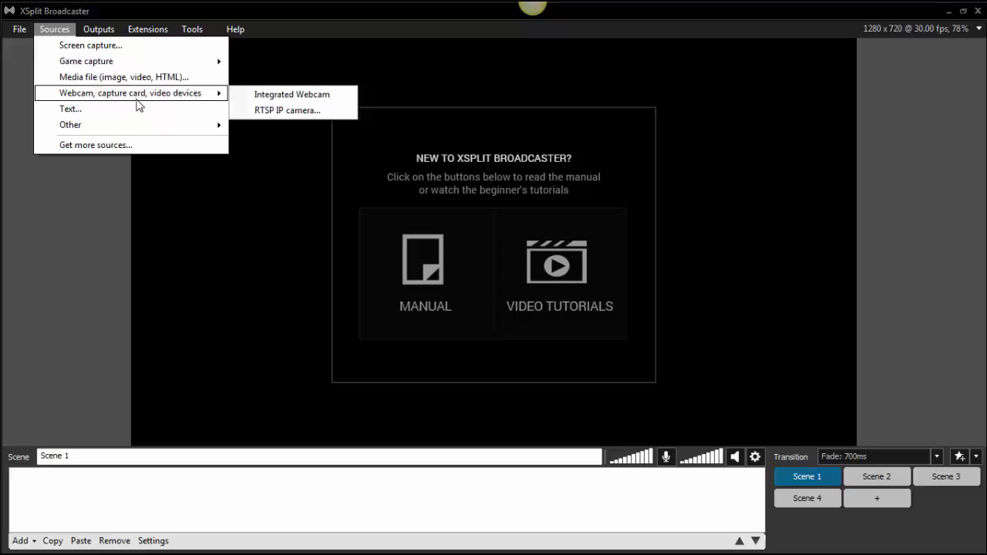
mouse_move(146, 130)
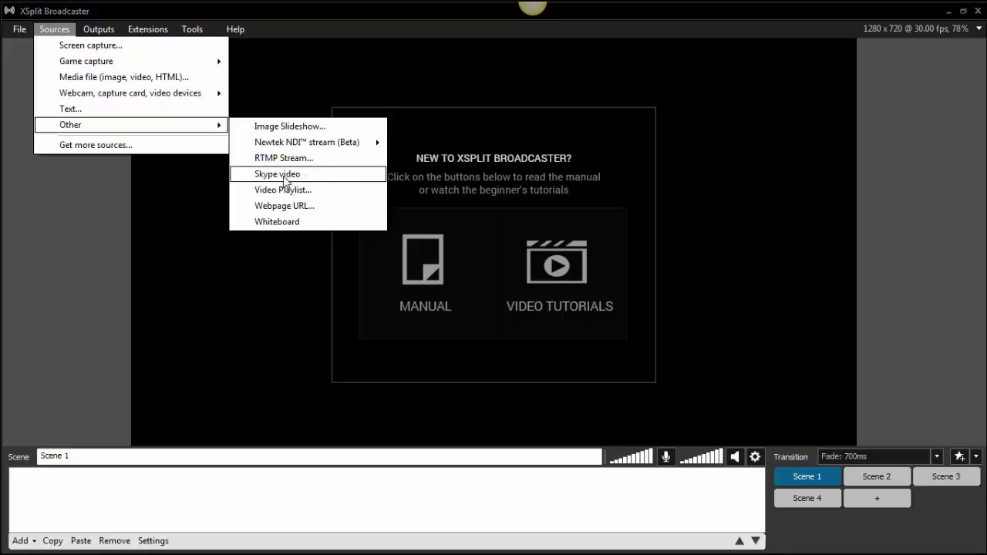
click(95, 145)
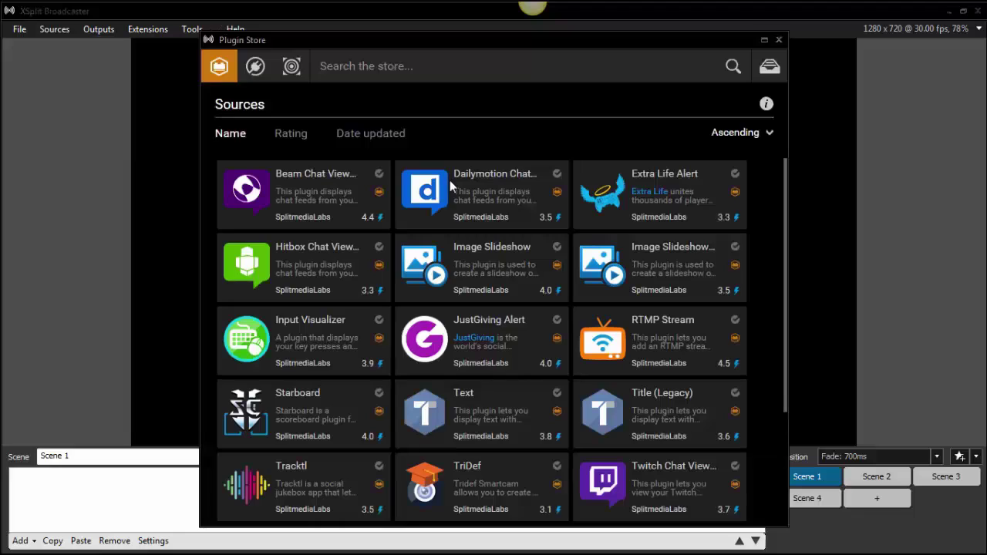
scroll(374, 220, down, 3)
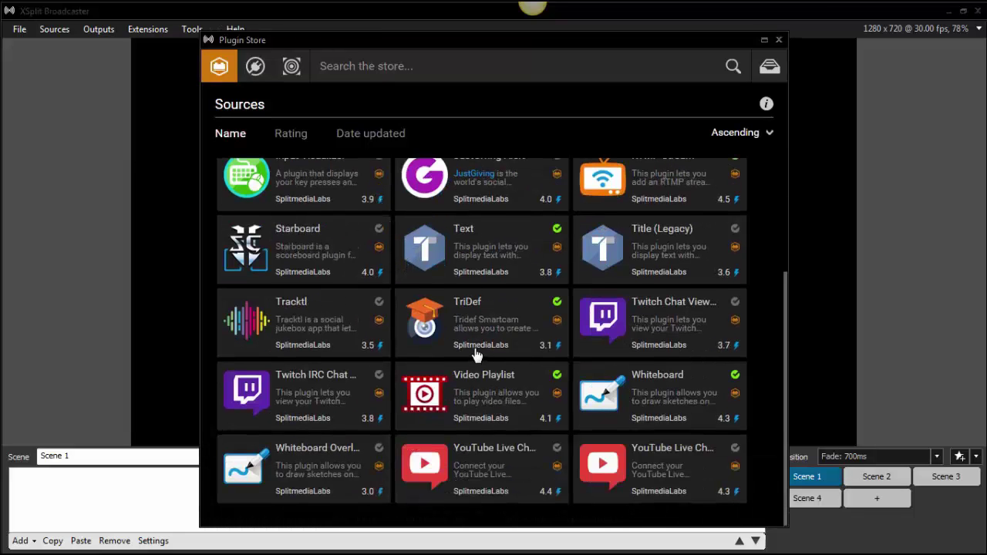
scroll(610, 384, up, 3)
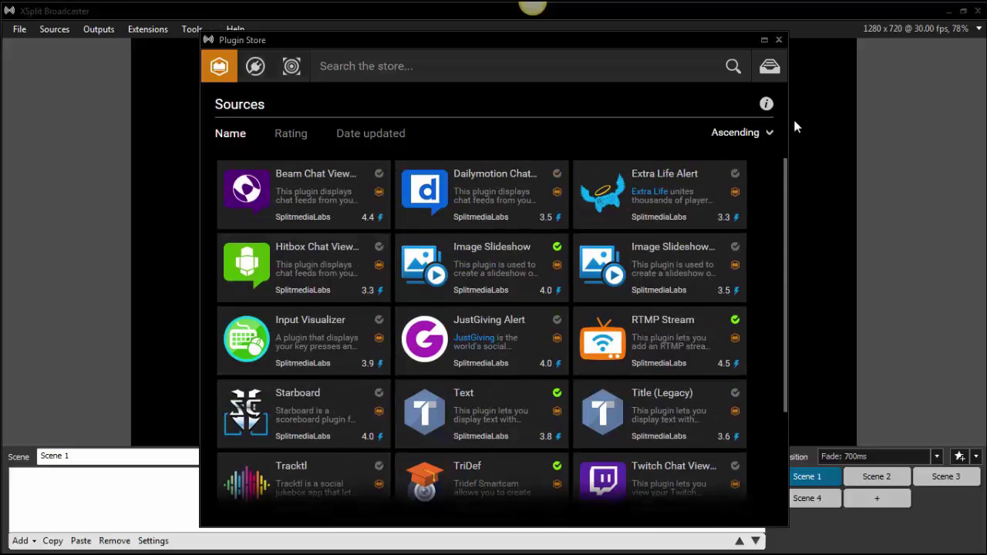
click(779, 41)
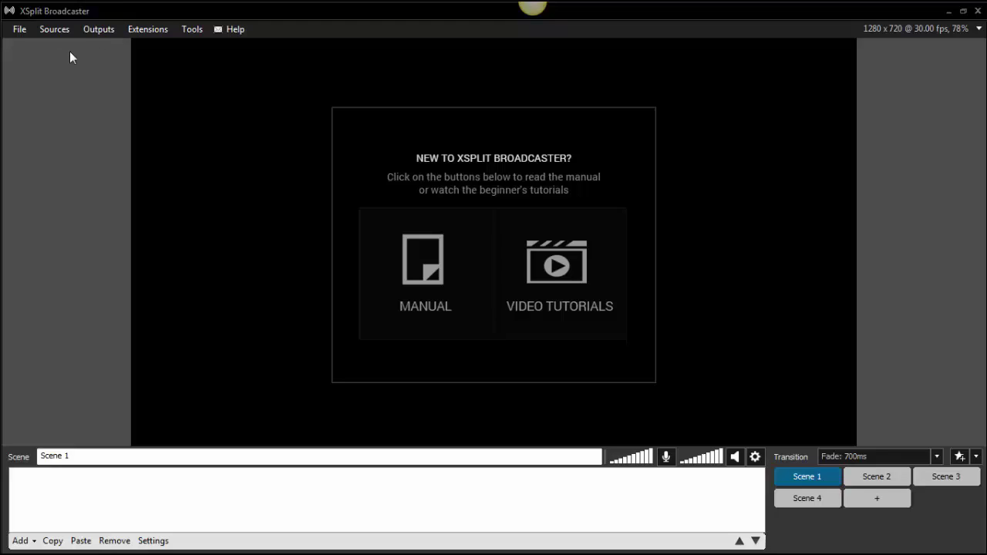
Review the configured outputs and the streaming services offered for setting up a new output
click(101, 31)
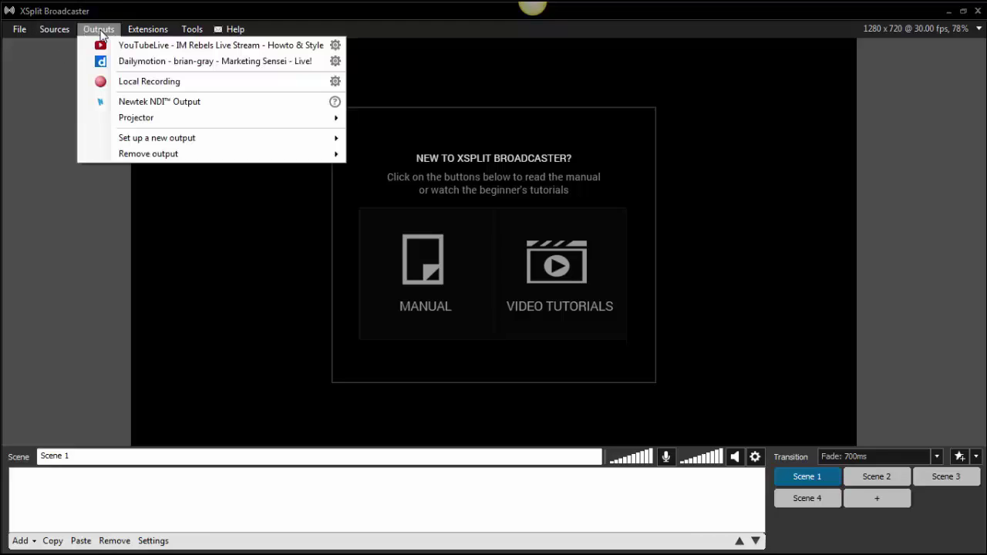
click(108, 30)
click(96, 29)
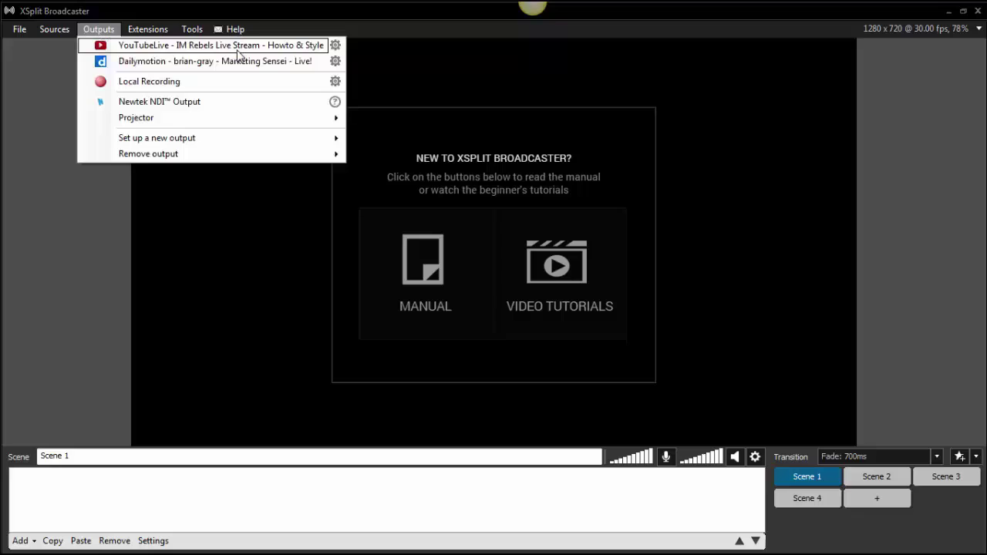
click(24, 31)
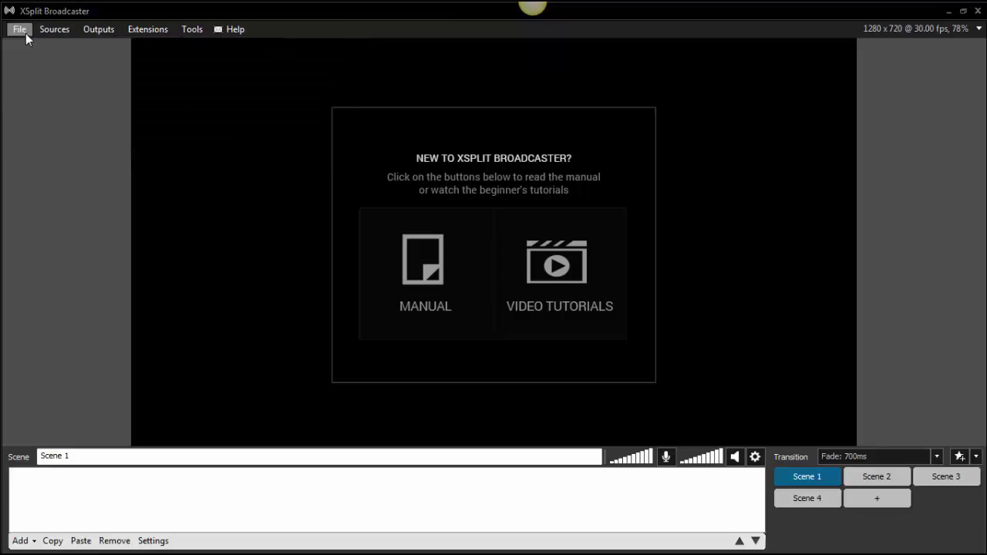
click(98, 31)
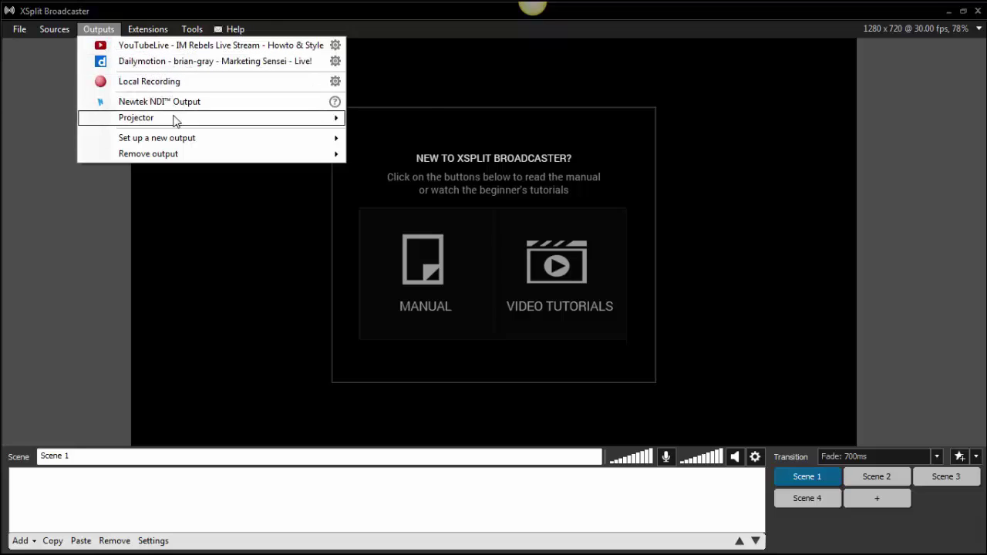
mouse_move(210, 141)
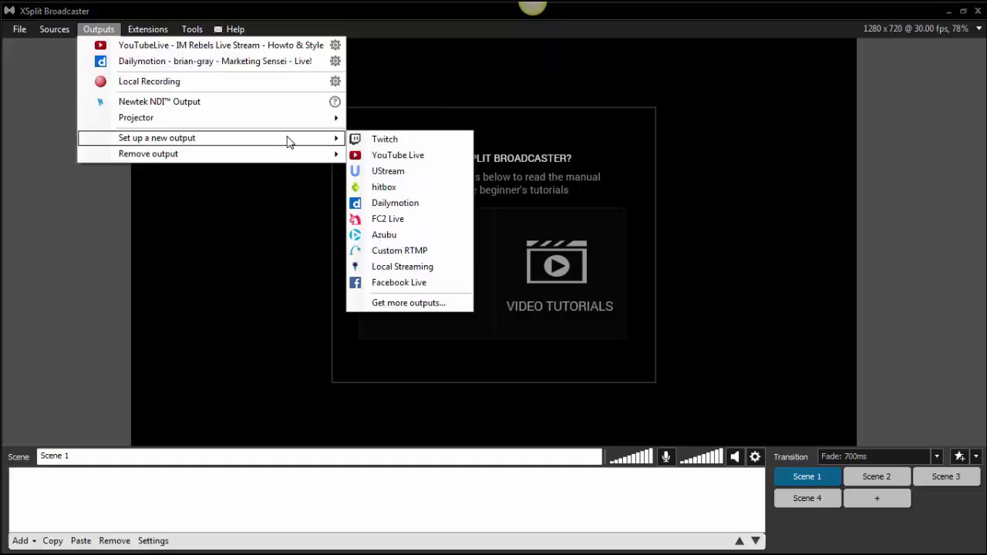
Find Facebook Live among the output plugins in the Plugin Store, open its setup and authorize the Facebook account
click(409, 304)
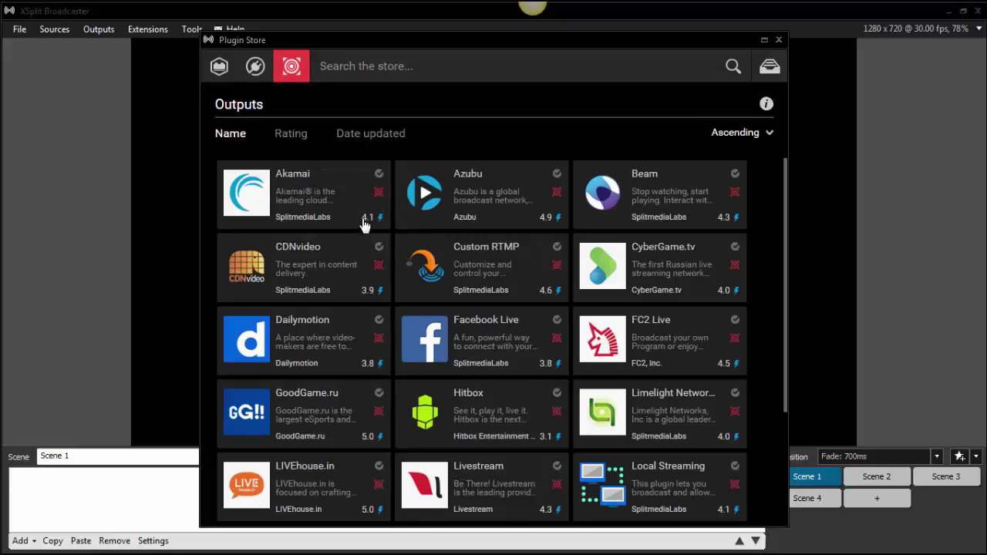
scroll(427, 282, down, 1)
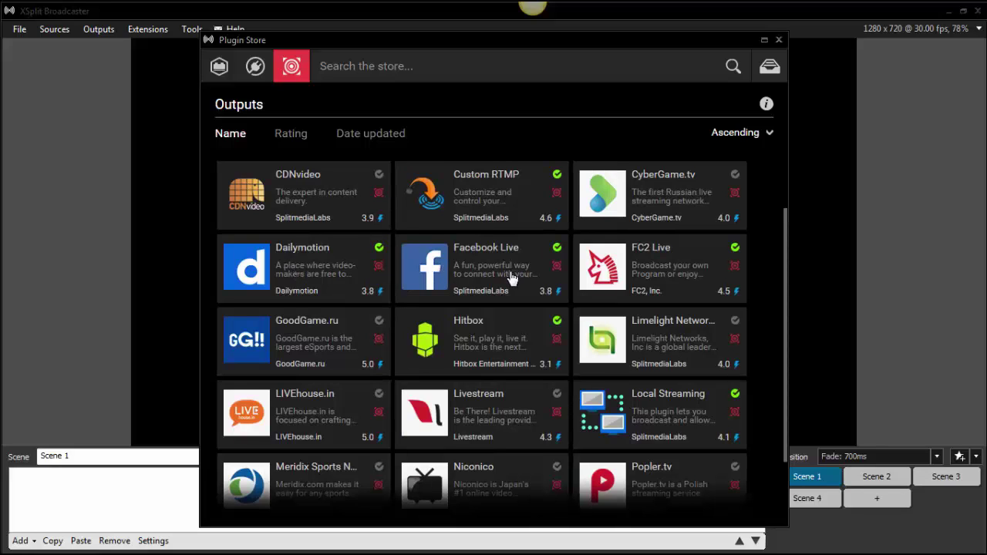
scroll(511, 279, down, 1)
scroll(512, 278, down, 2)
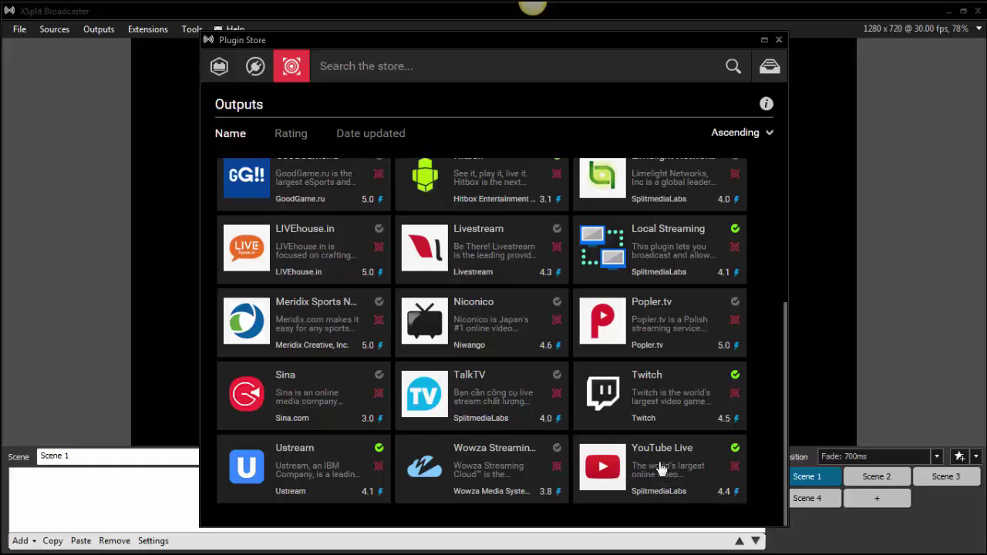
scroll(659, 469, up, 3)
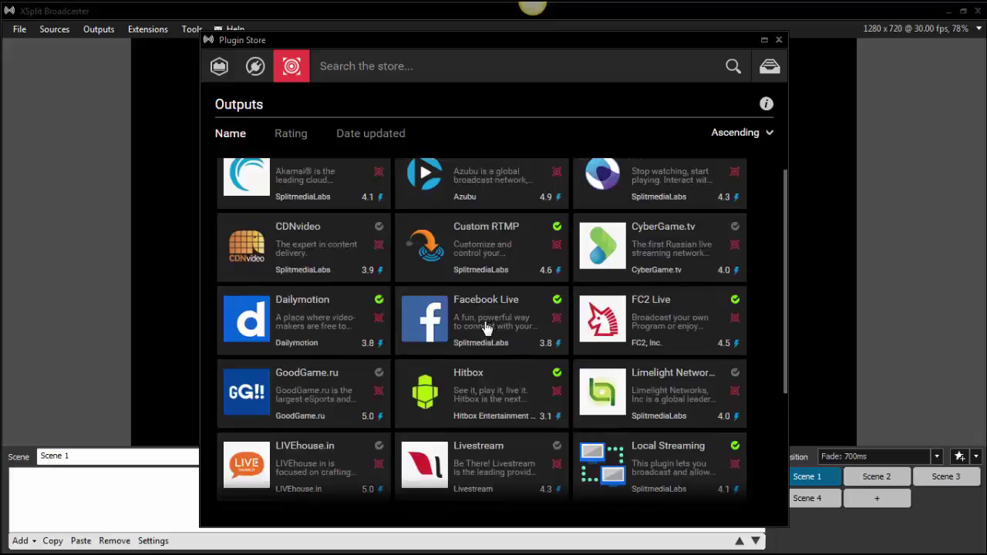
click(487, 327)
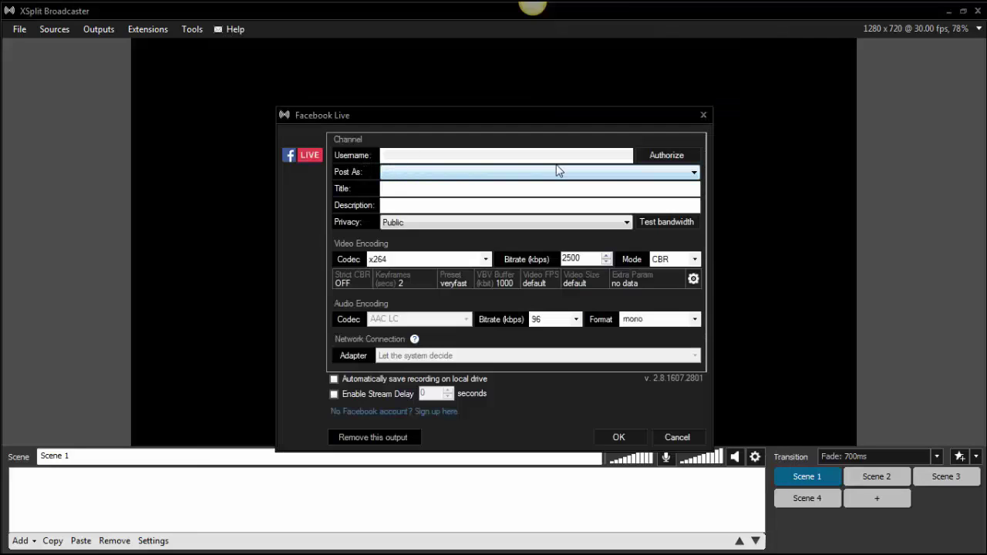
click(666, 155)
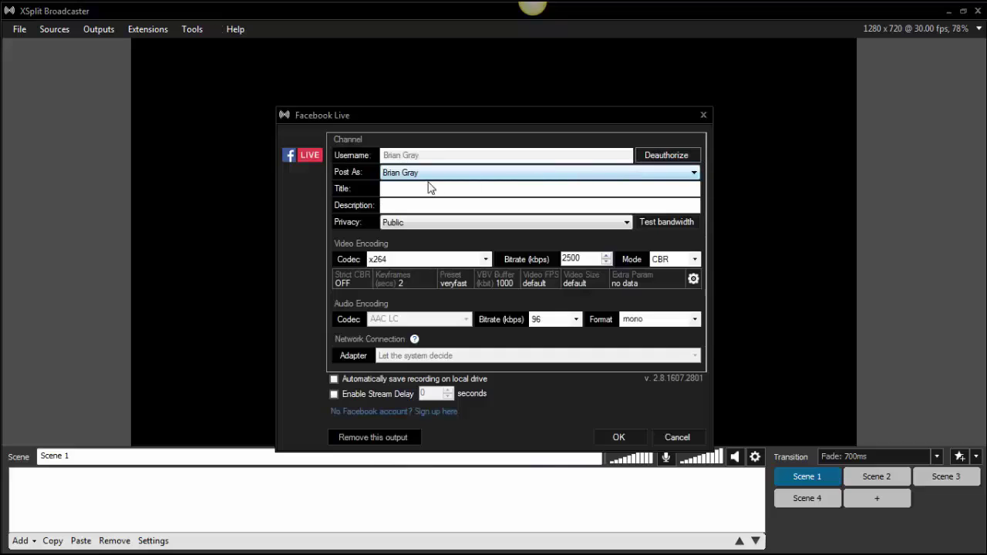
Examine the groups, events and pages offered as Post As destinations for Facebook Live, and close the output setup
click(695, 173)
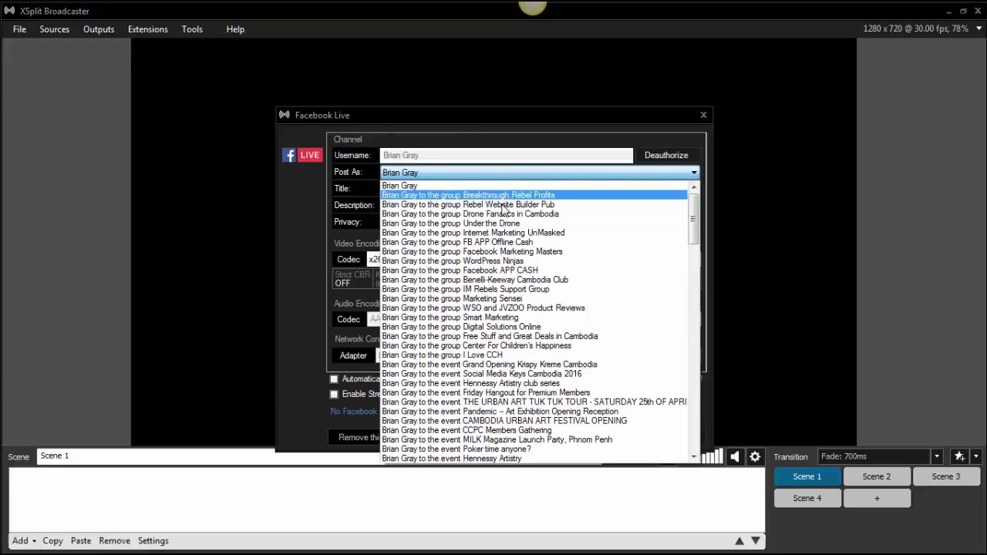
scroll(518, 302, down, 1)
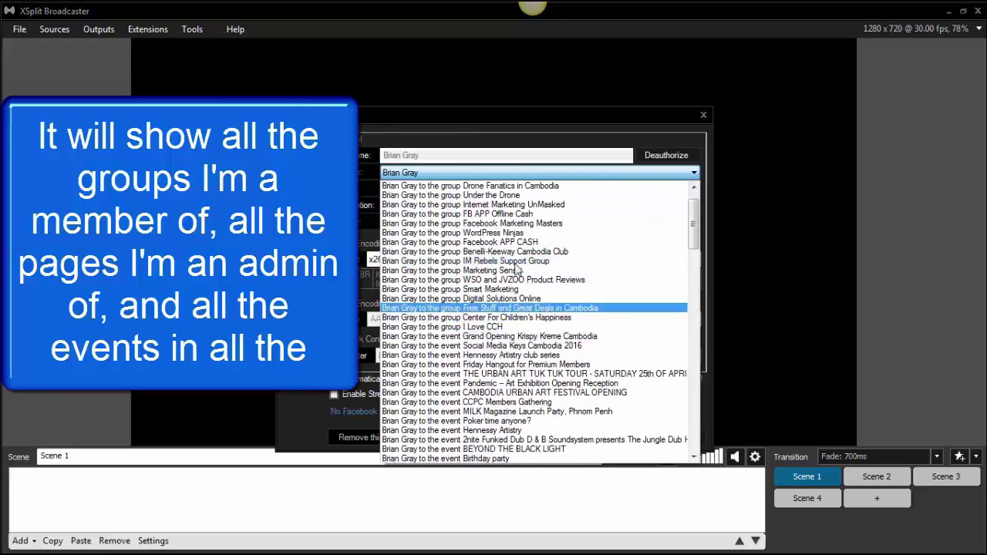
scroll(518, 266, down, 5)
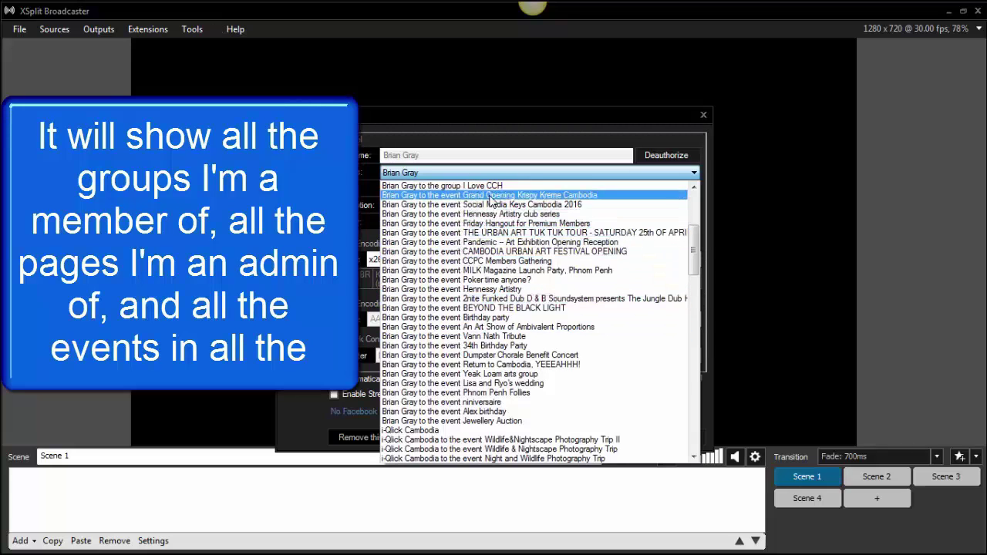
scroll(487, 240, up, 1)
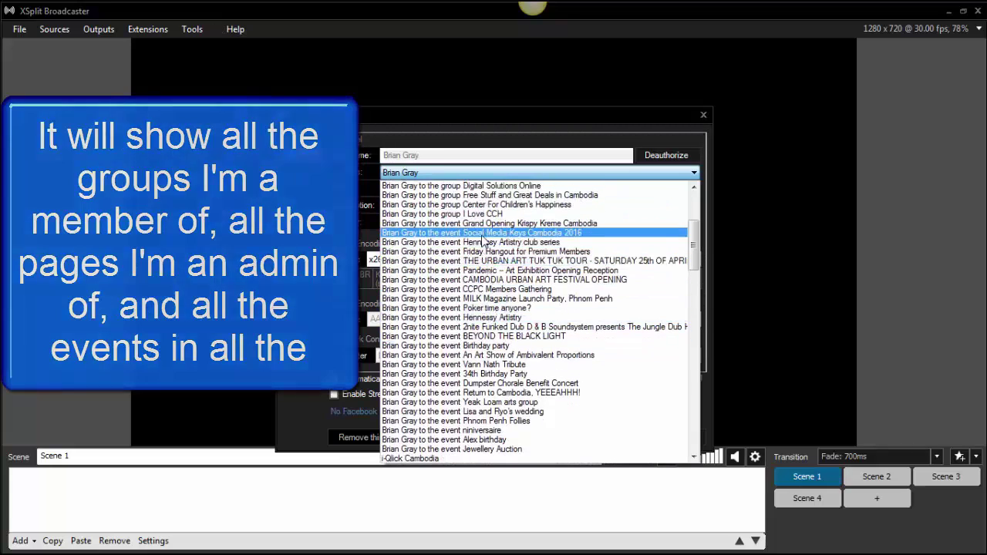
scroll(484, 243, down, 2)
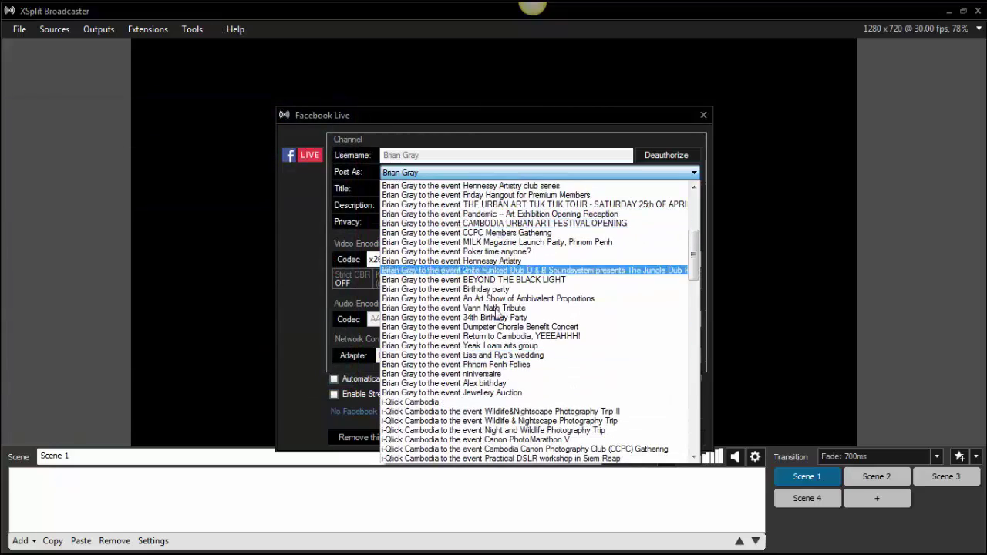
scroll(502, 297, down, 4)
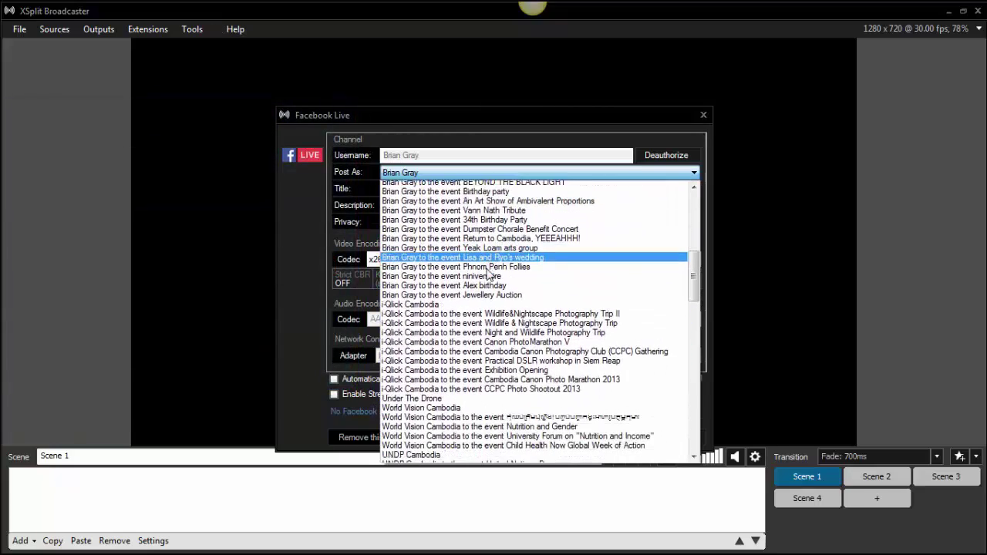
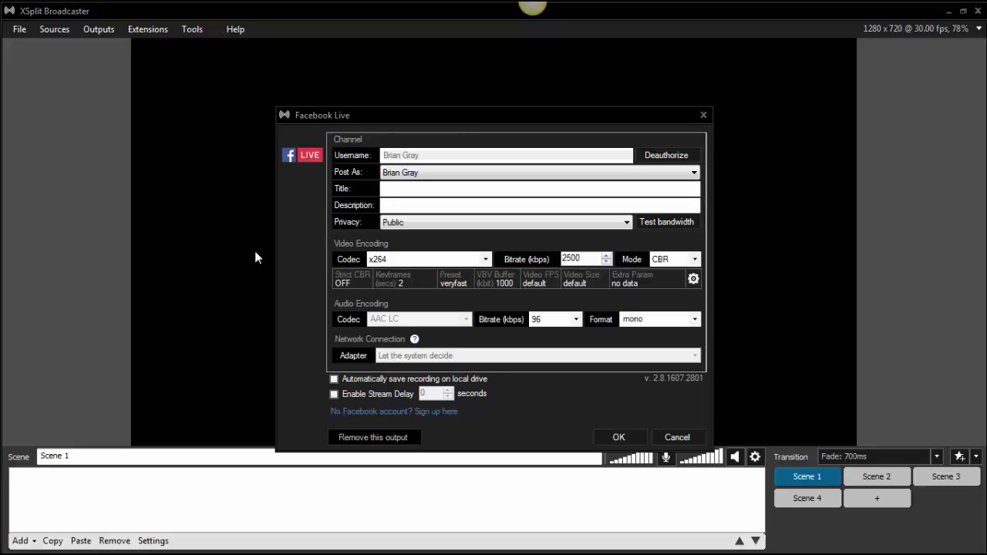
key(Escape)
click(100, 30)
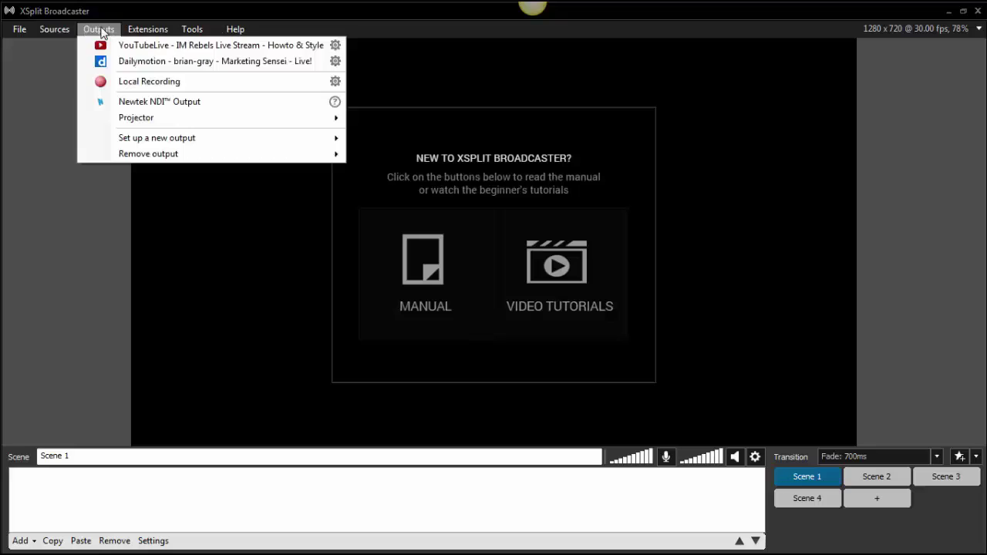
key(Escape)
Add the Echo video from the demo video folder of the Videos library to Scene 1 as a media file source
key(alt+s)
mouse_move(879, 484)
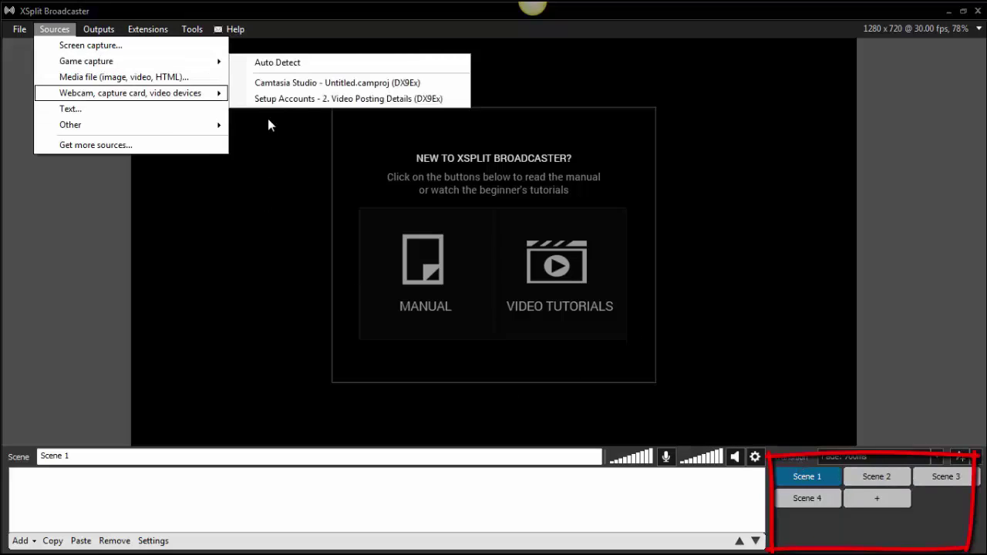
click(124, 77)
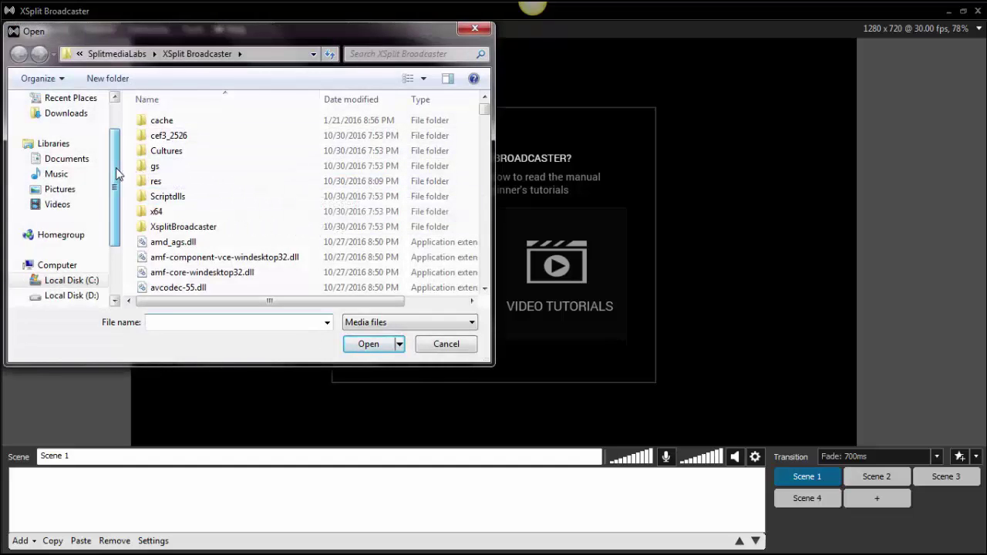
click(59, 204)
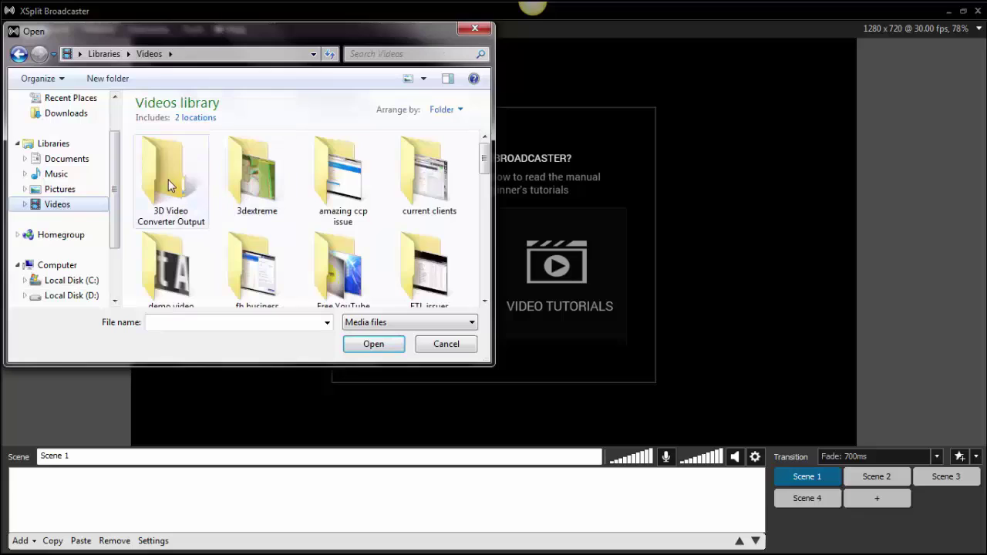
scroll(171, 212, down, 1)
double_click(171, 205)
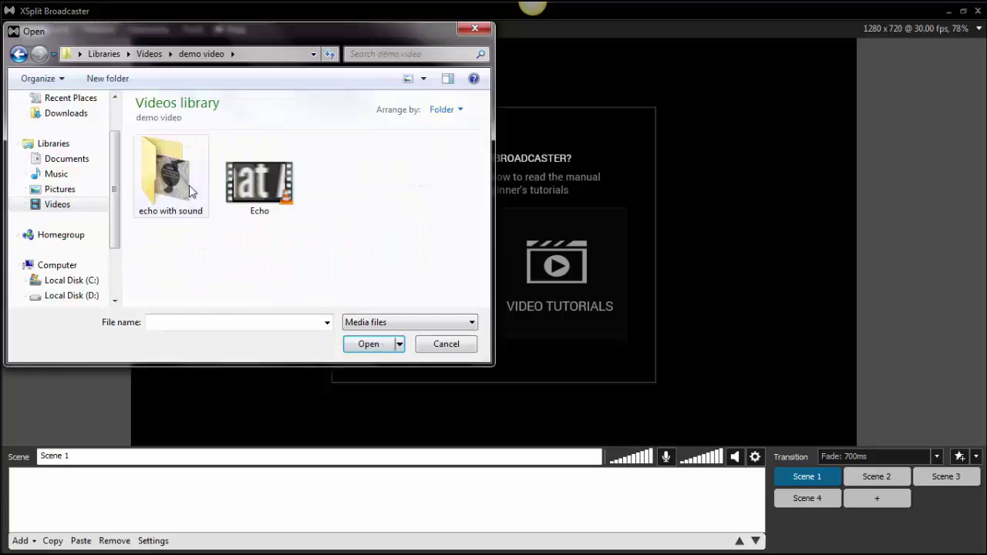
click(266, 191)
click(362, 343)
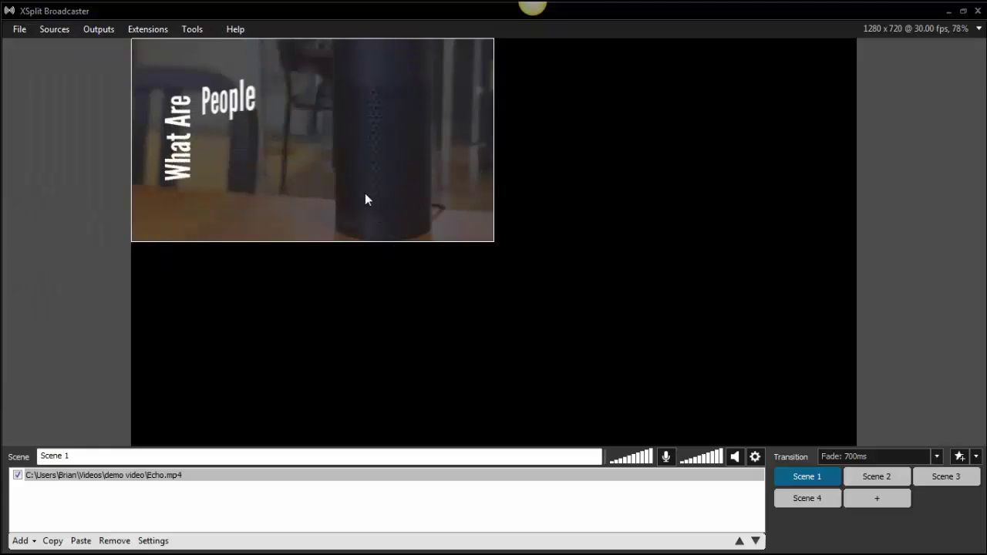
Enlarge the Echo video source in Scene 1 to fill the whole canvas
mouse_move(366, 198)
mouse_down()
mouse_move(408, 231)
mouse_move(366, 199)
mouse_up()
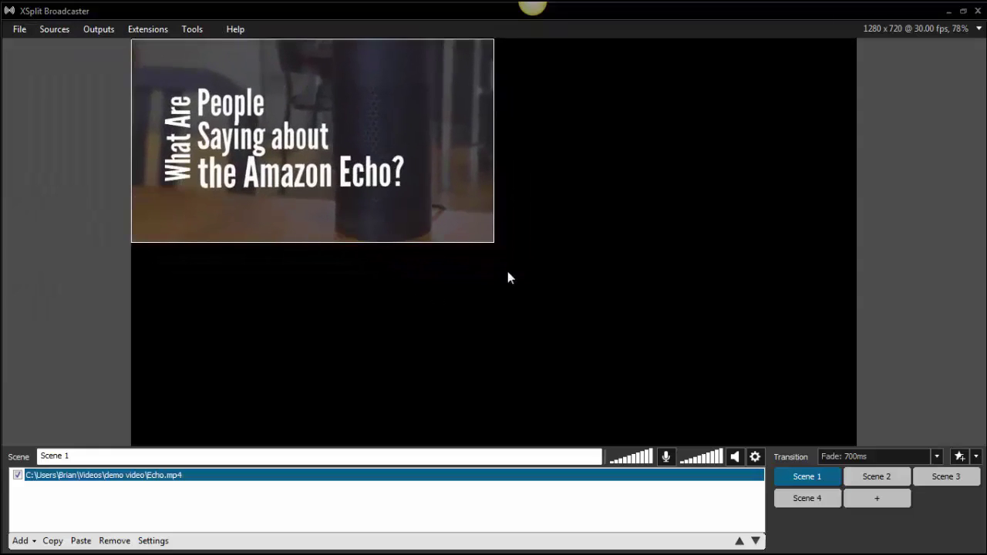
drag(493, 243, 855, 444)
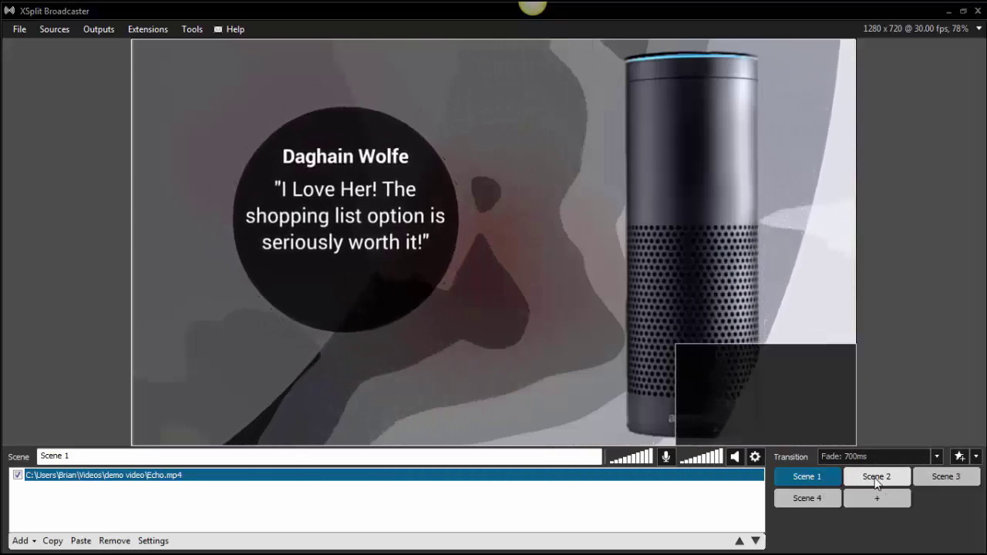
Switch to Scene 2 and review the source types that can be added to it
click(877, 482)
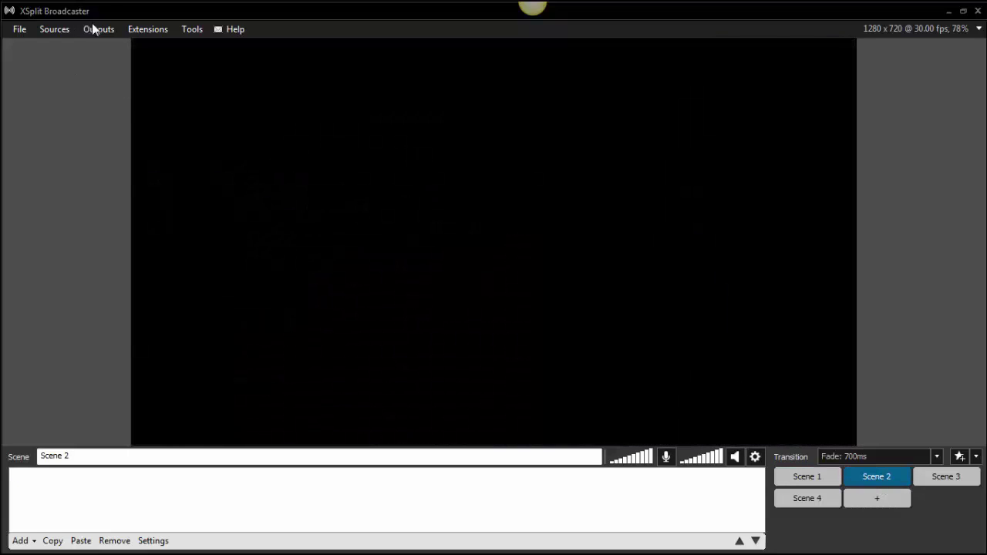
click(67, 33)
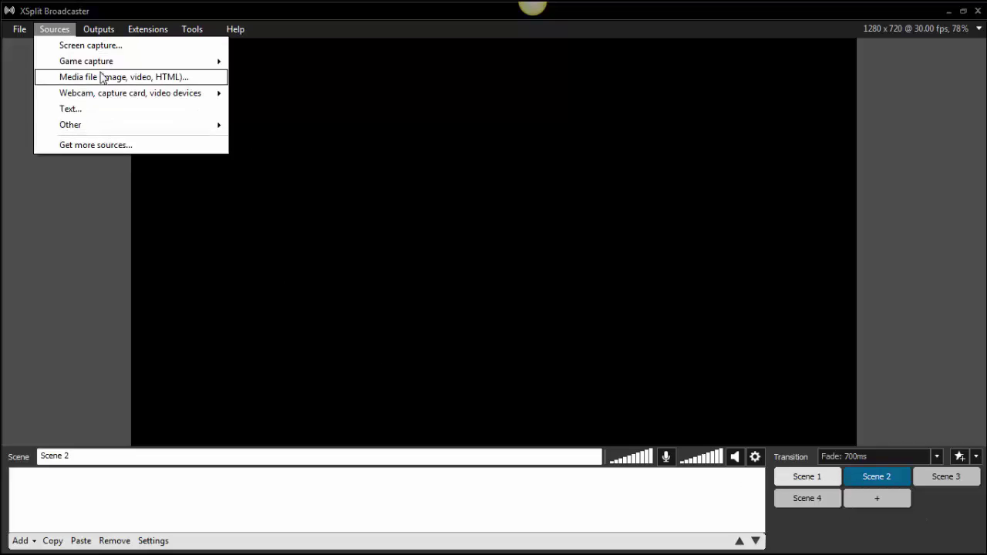
mouse_move(105, 98)
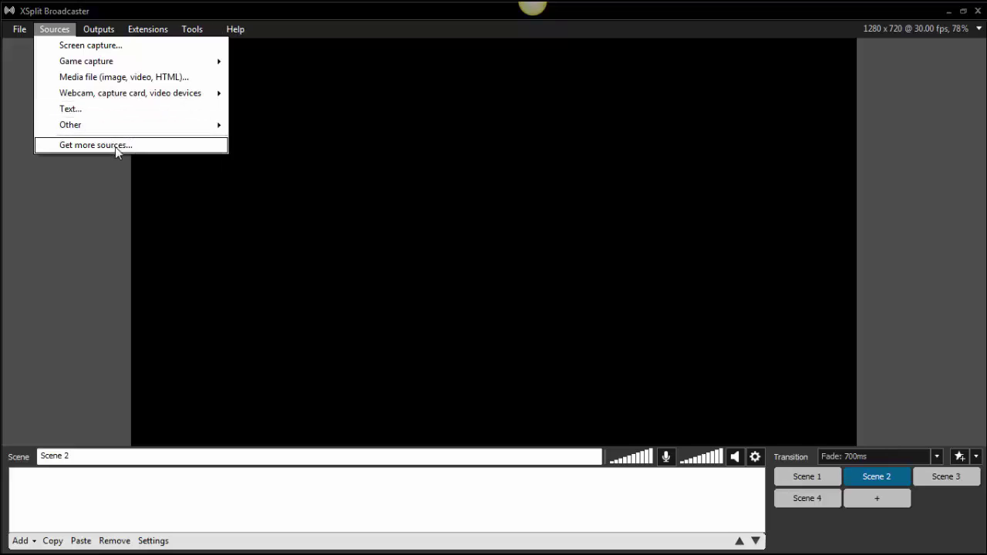
mouse_move(127, 68)
click(79, 195)
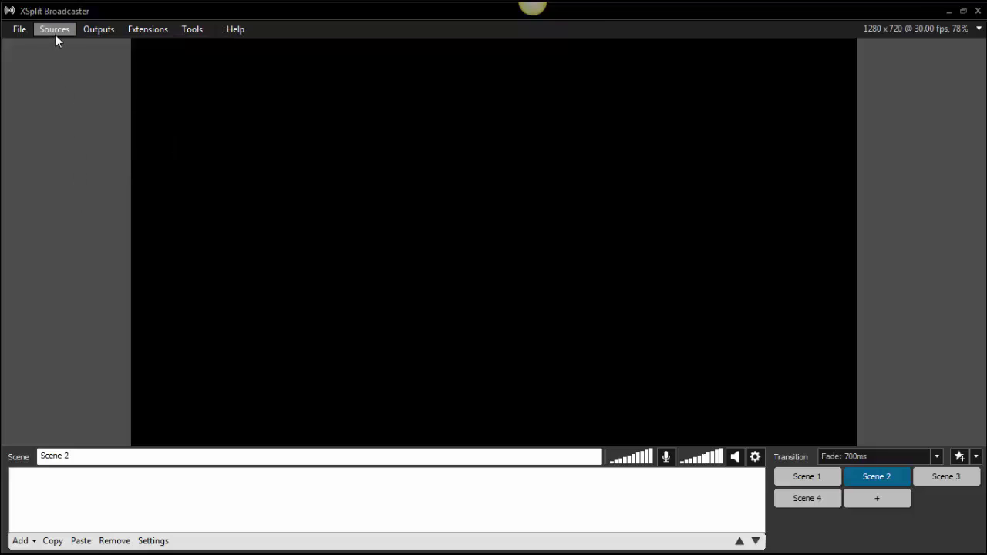
Show Scene 1 with the Echo video, and return to the empty Scene 2
click(800, 486)
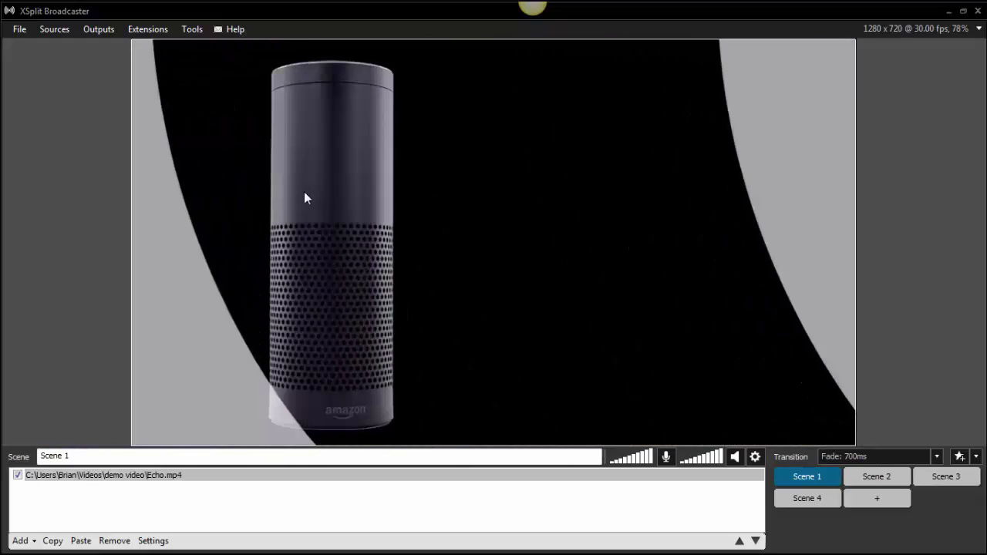
click(306, 193)
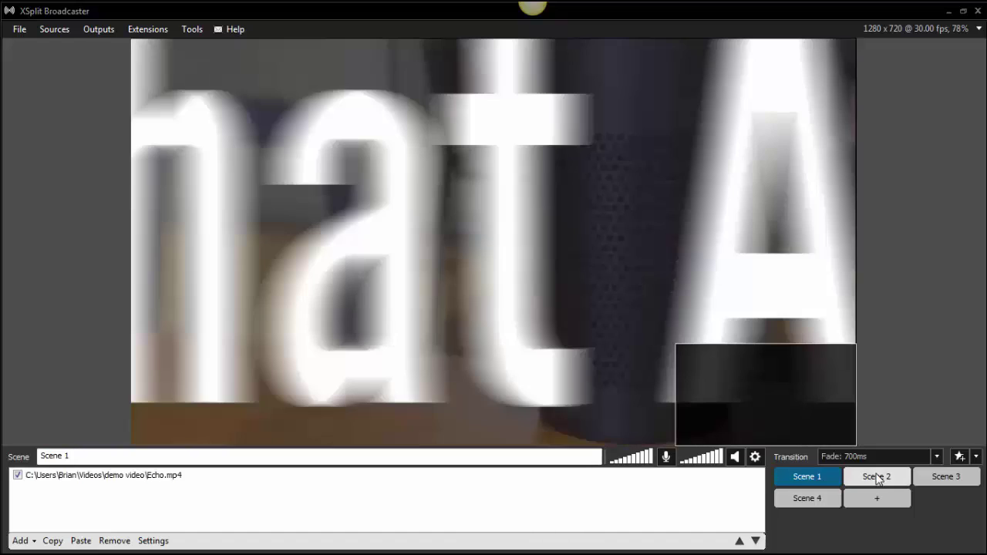
click(877, 476)
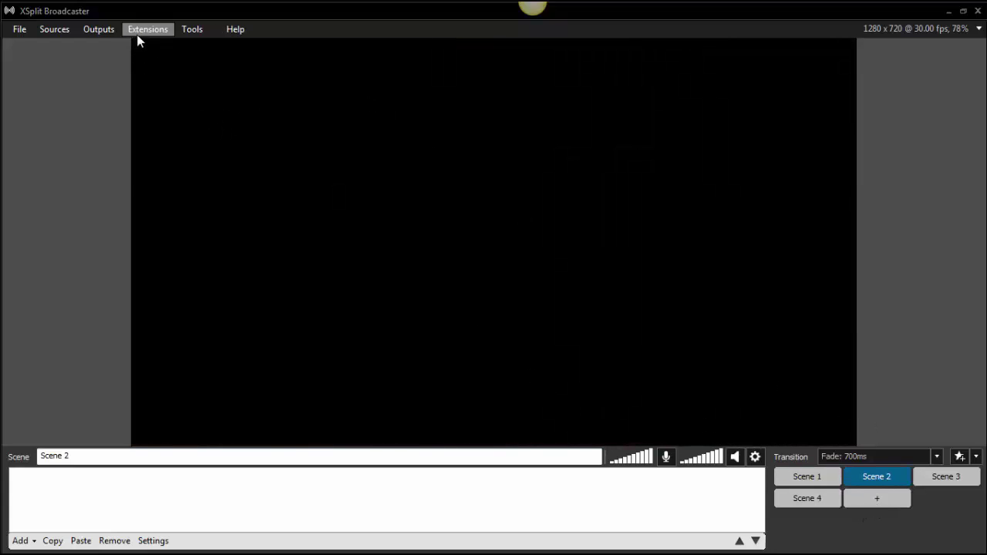
Open the broadcast setup of the YouTube Live output, examine its event, privacy and latency options, and cancel it
click(108, 30)
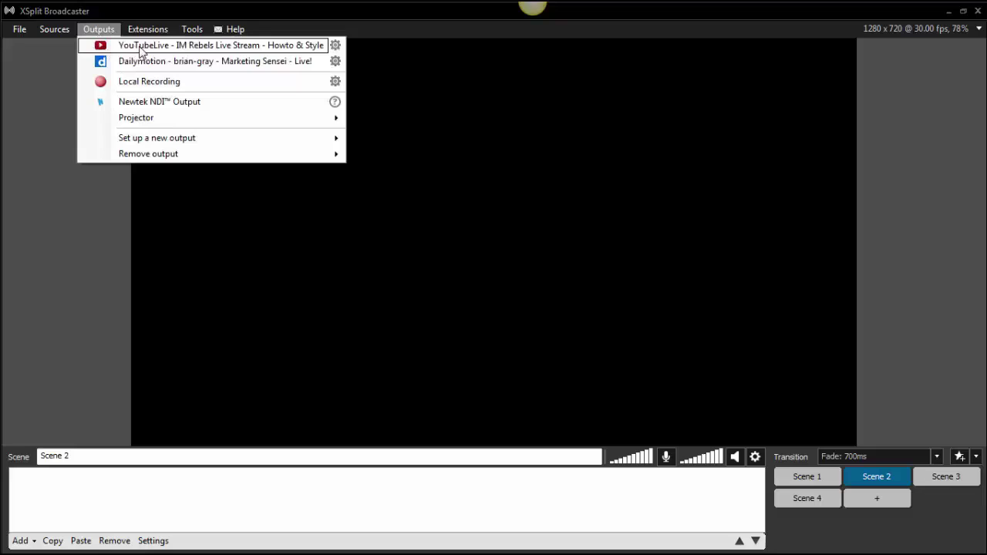
click(142, 48)
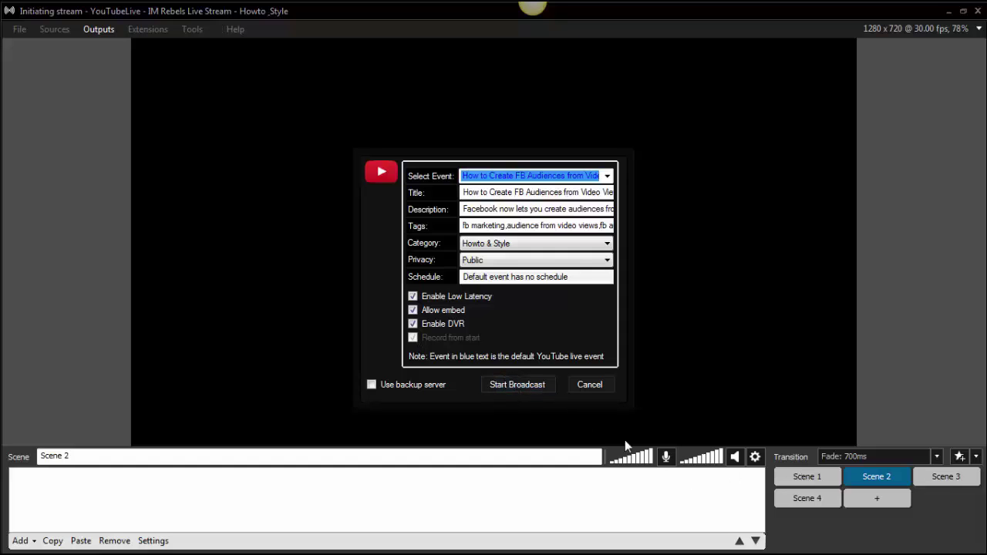
click(585, 386)
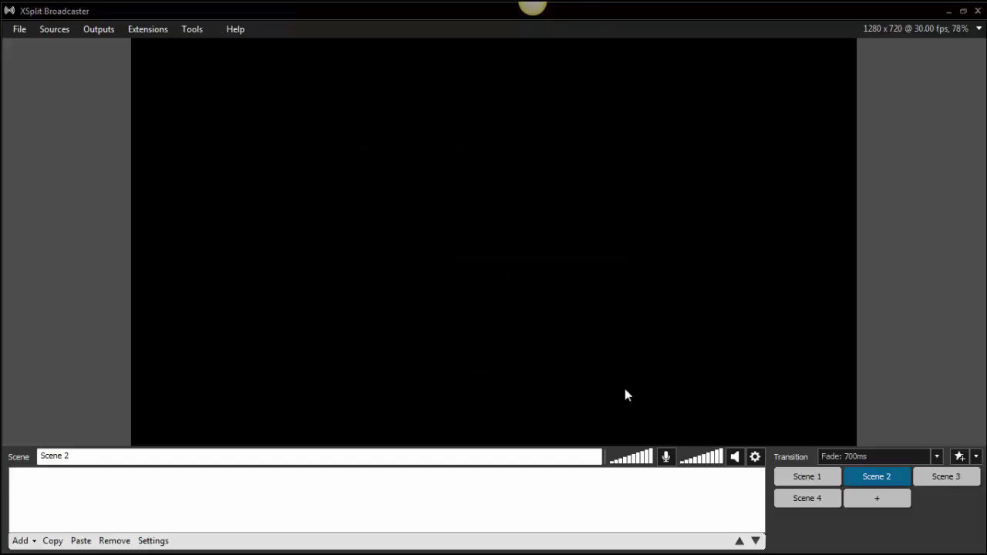
Switch back to Scene 1 and review the configured streaming and recording outputs
click(808, 479)
click(572, 324)
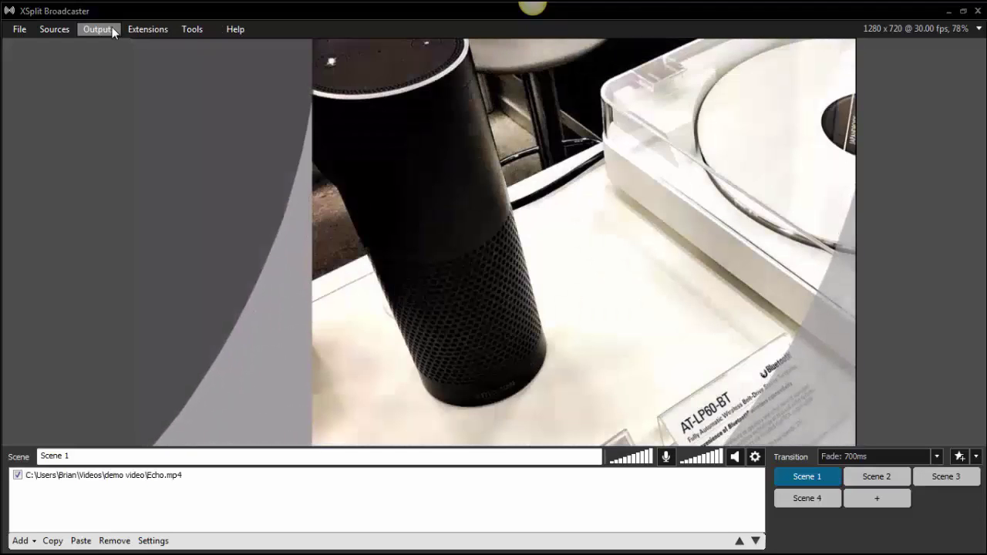
click(112, 28)
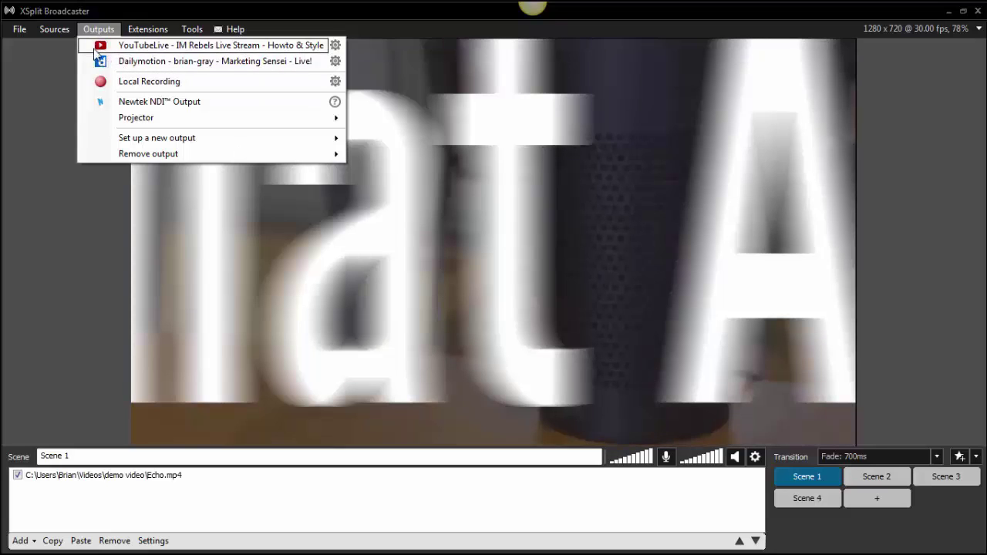
click(77, 230)
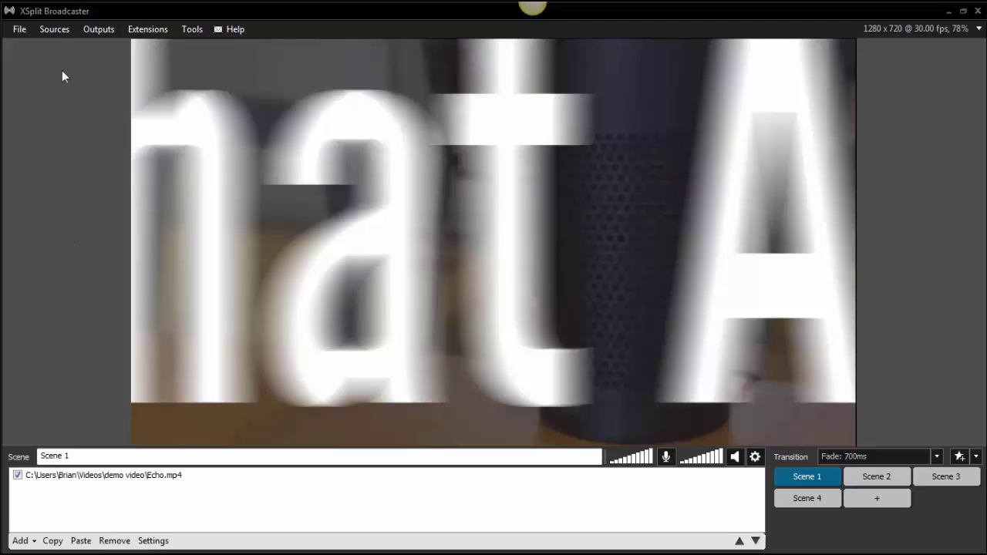
Review the available source types and the streaming services offered for setting up a new output
click(55, 31)
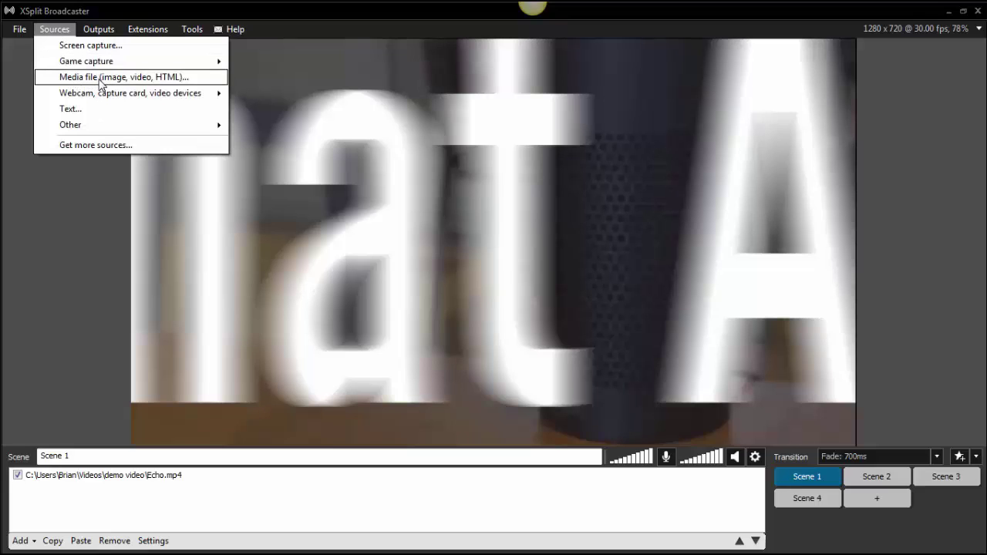
click(101, 34)
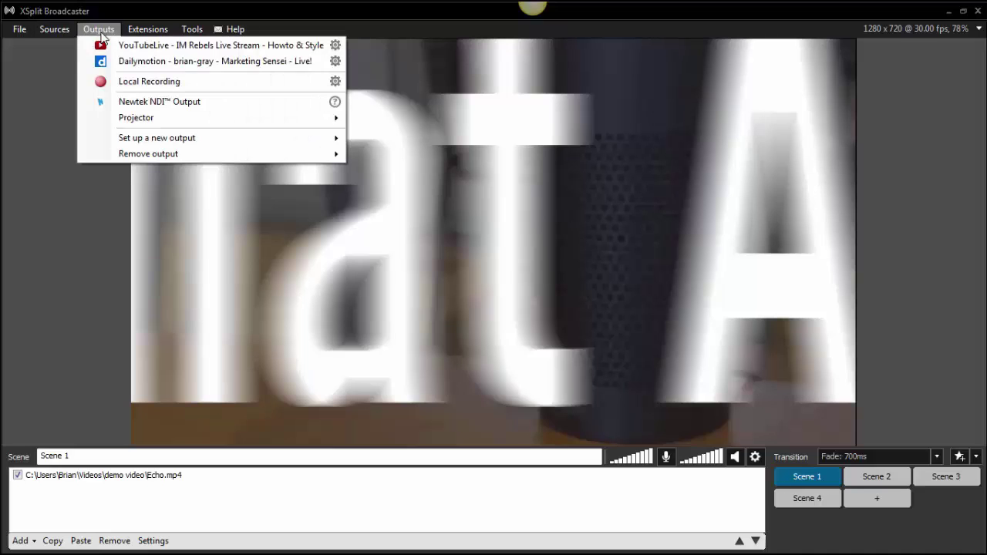
mouse_move(137, 147)
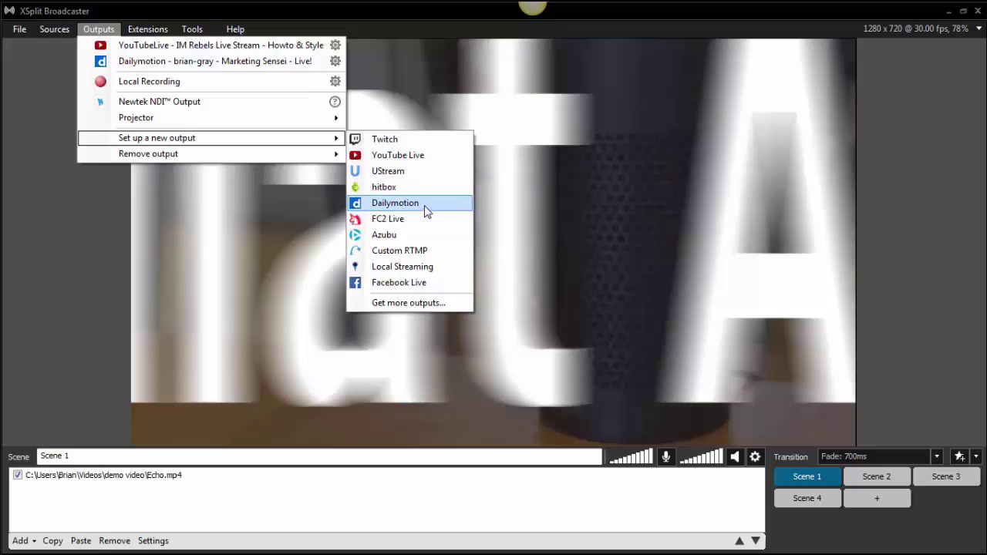
click(112, 236)
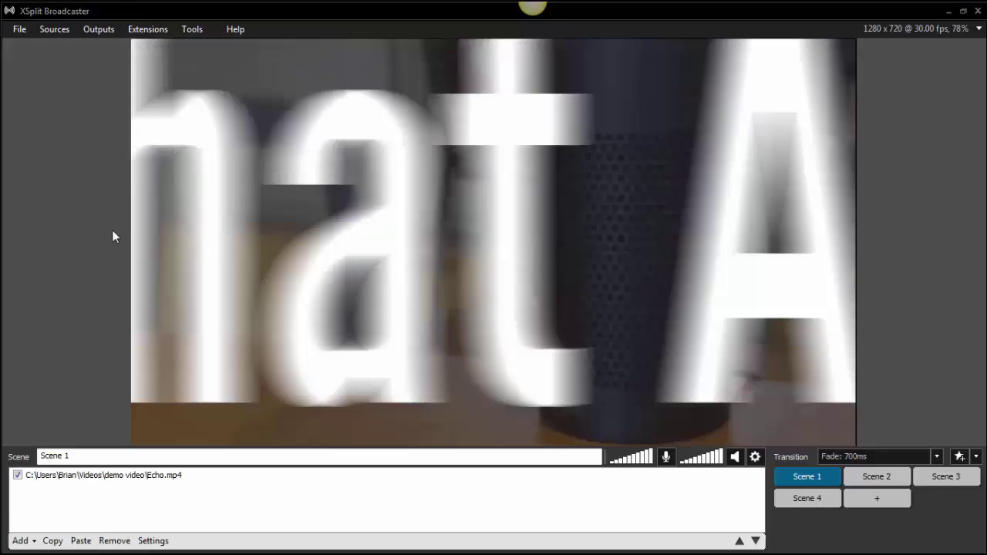
click(98, 31)
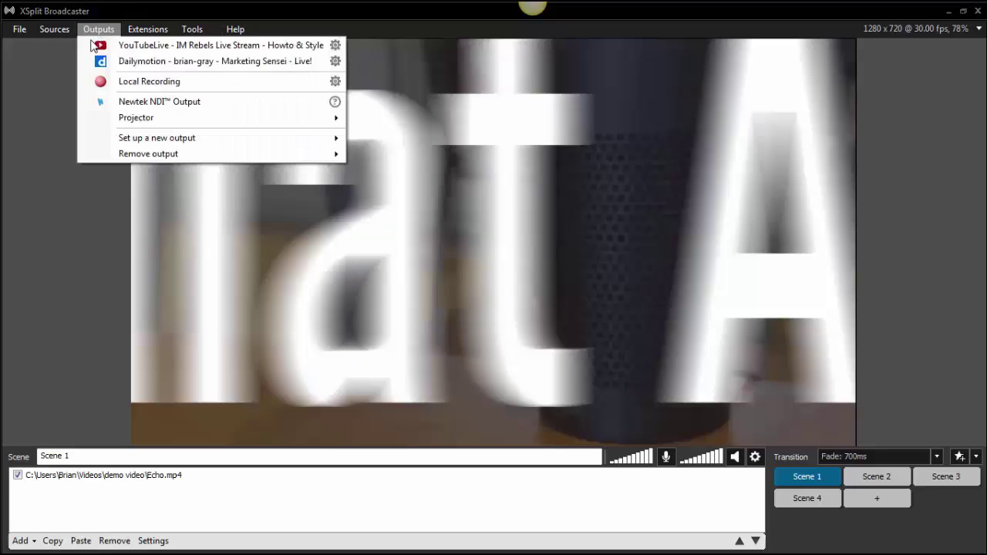
click(41, 85)
click(253, 325)
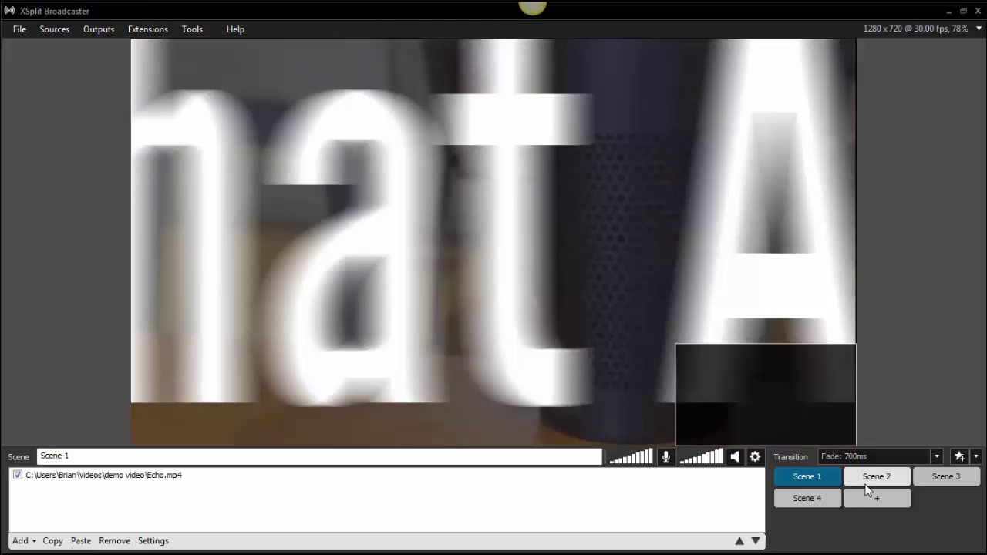
Try to add a fifth scene, and dismiss the license purchase offer
mouse_move(951, 478)
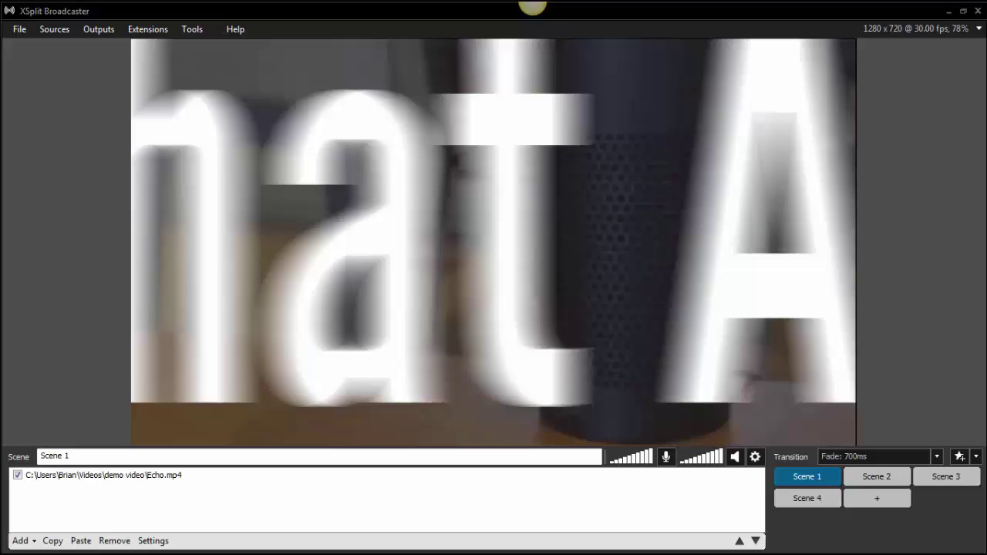
click(867, 499)
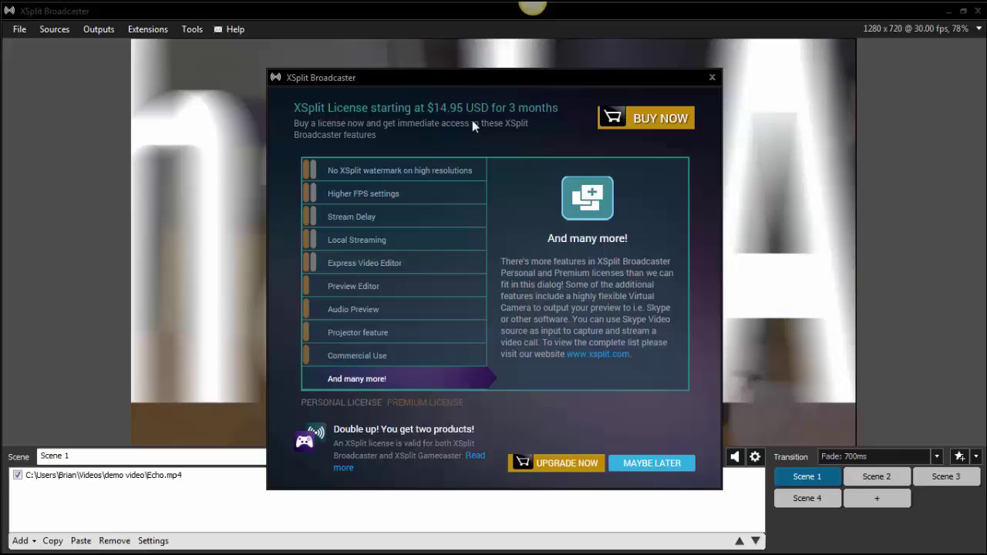
click(713, 80)
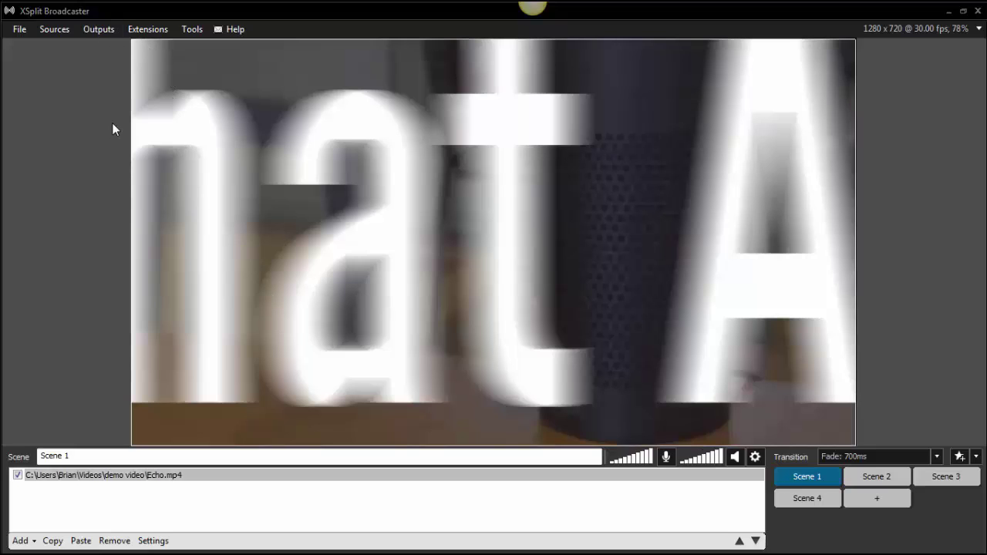
click(98, 31)
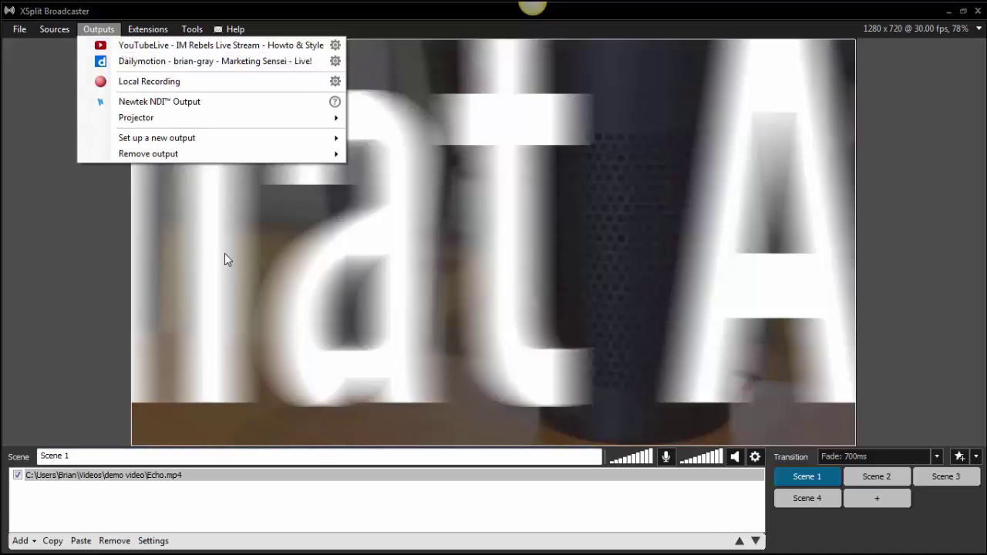
click(57, 238)
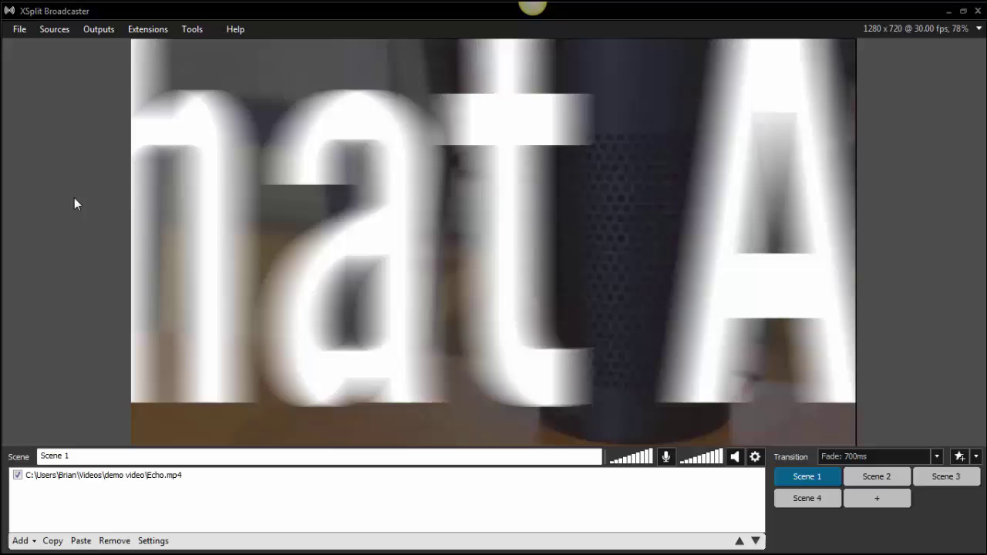
click(99, 28)
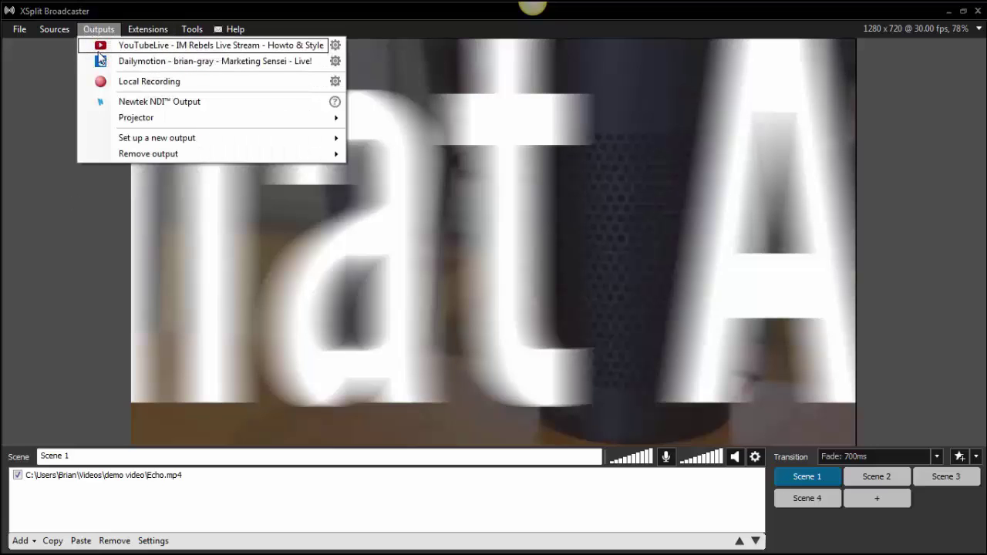
click(31, 37)
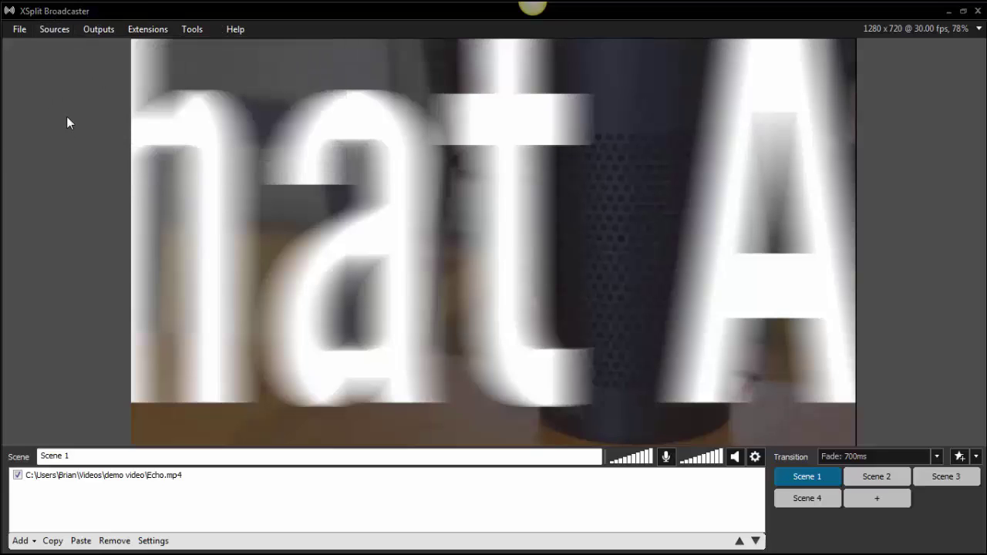